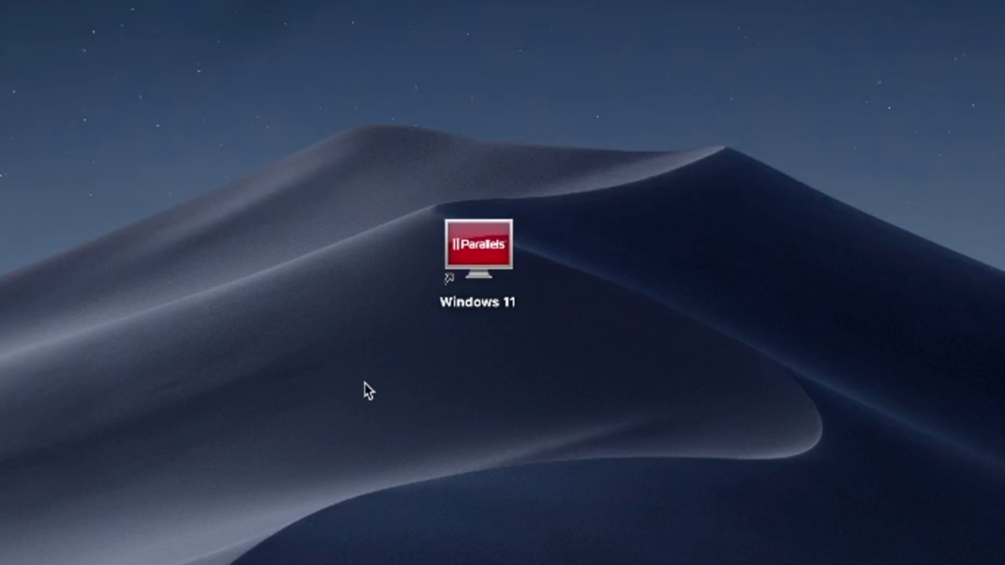
Step: Rubber-band select the Windows 11 VM shortcut on the desktop and replace it with the Parallels Desktop icon
{"action": "left_click_drag", "start_coordinate": [366, 383], "coordinate": [603, 125]}
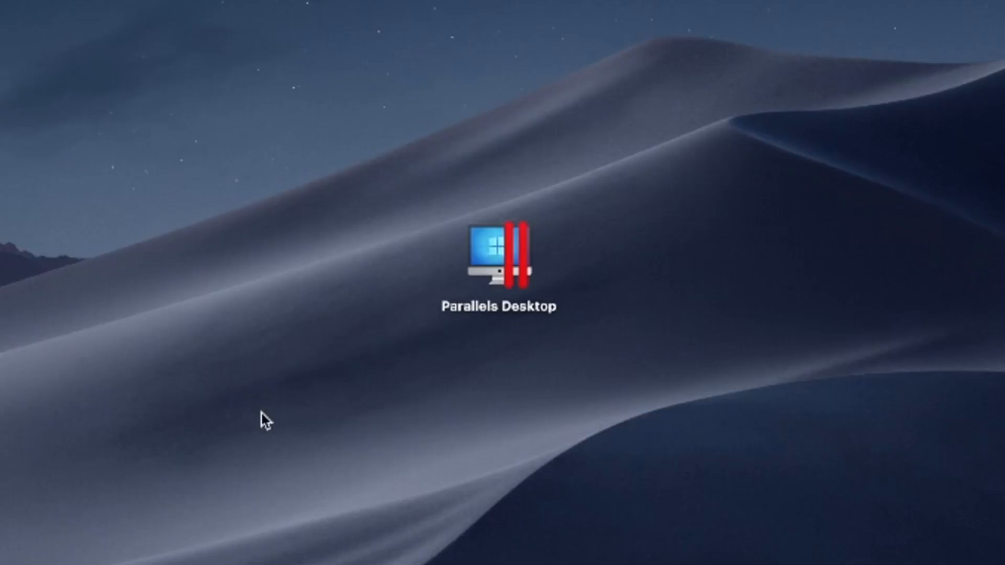
Step: Rubber-band select the Parallels Desktop app icon on the desktop, repeating until it stays selected
{"action": "mouse_move", "coordinate": [282, 435]}
{"action": "left_mouse_down"}
{"action": "mouse_move", "coordinate": [588, 224]}
{"action": "mouse_move", "coordinate": [694, 122]}
{"action": "left_mouse_up"}
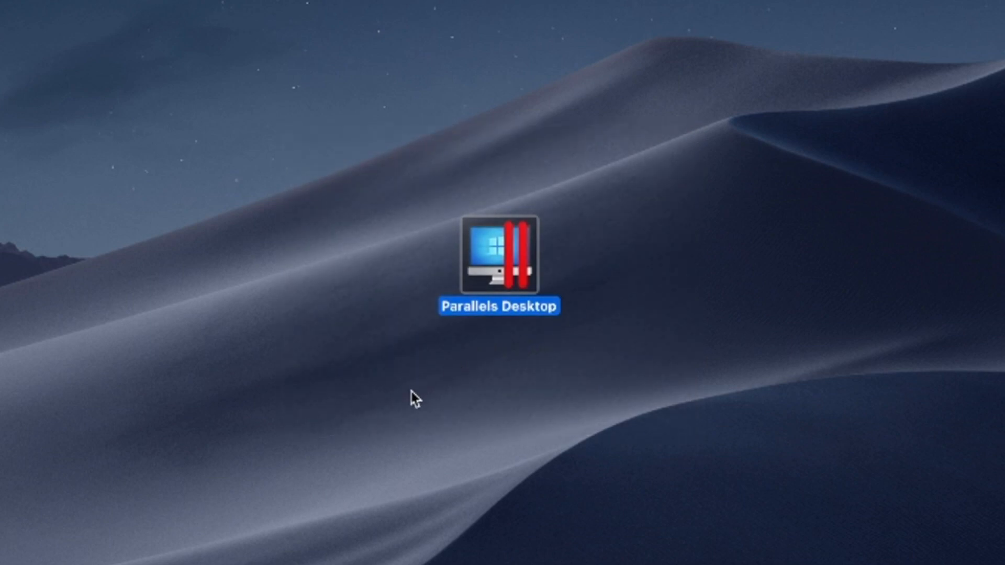
{"action": "left_click_drag", "start_coordinate": [324, 438], "coordinate": [713, 127]}
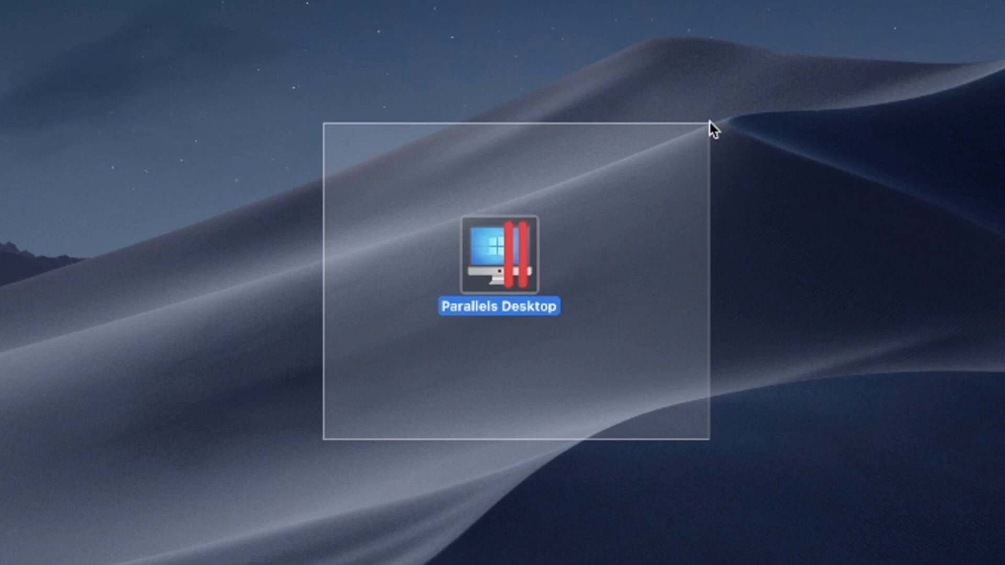
{"action": "left_click_drag", "start_coordinate": [713, 128], "coordinate": [710, 123]}
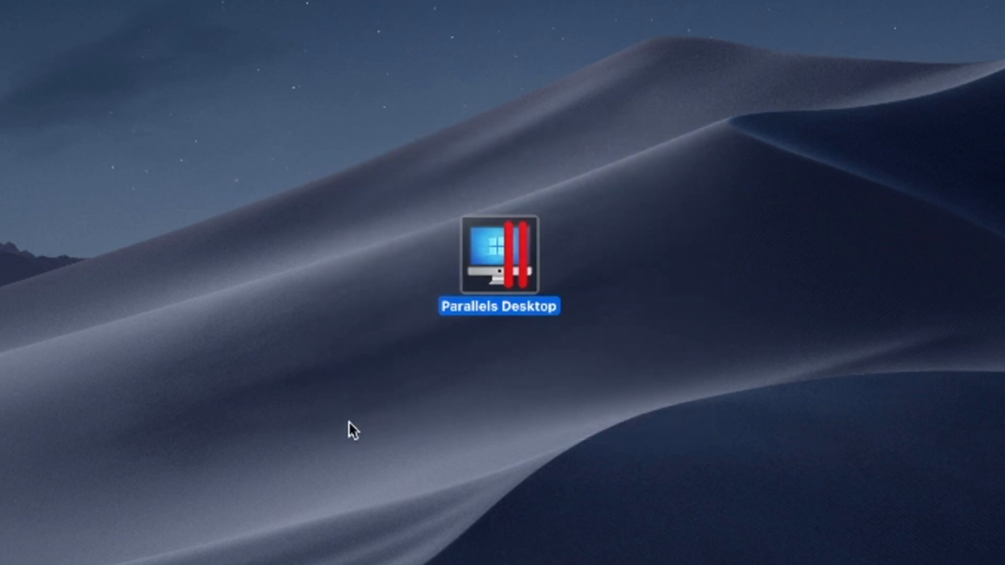
{"action": "left_click_drag", "start_coordinate": [299, 454], "coordinate": [692, 143]}
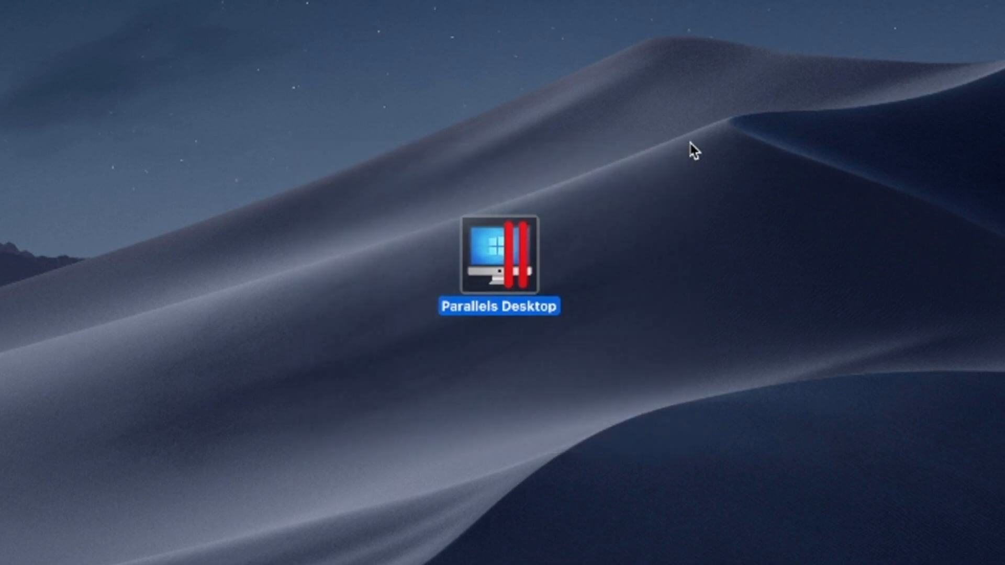